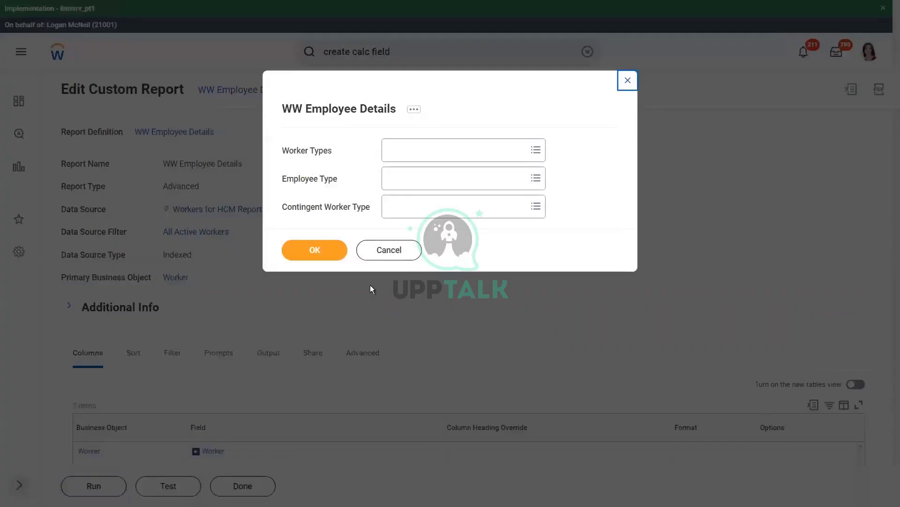
# Step: Run the WW Employee Details report with empty prompts and compare Length of Service with Years of Service for the listed workers
pyautogui.click(321, 252)
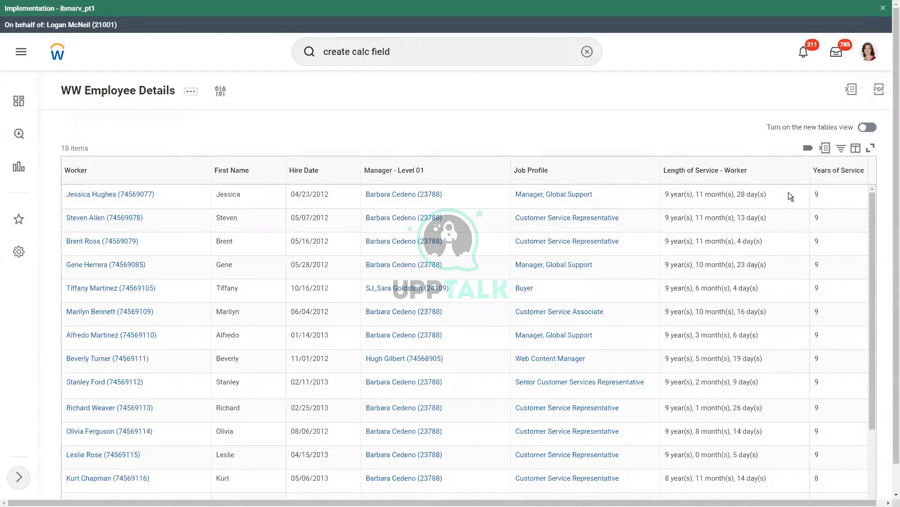
pyautogui.scroll(-1, 821, 212)
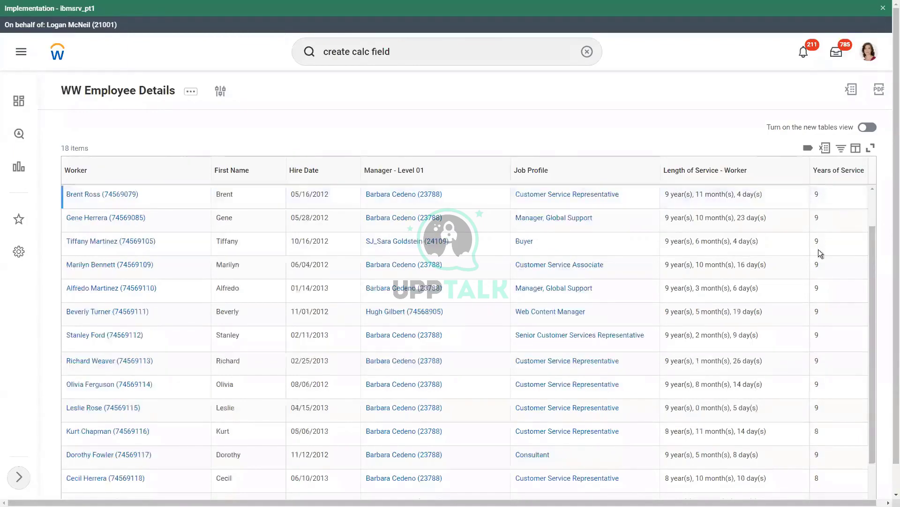
pyautogui.scroll(-1, 853, 312)
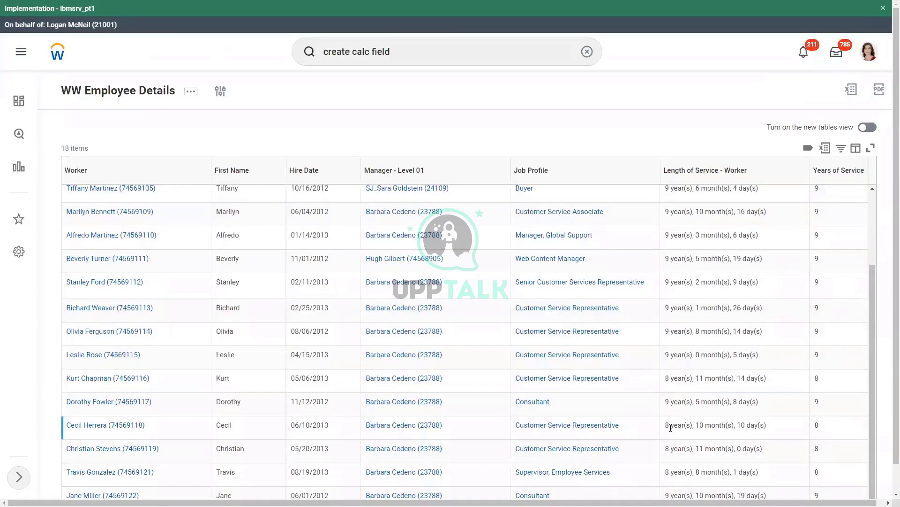
pyautogui.scroll(-1, 860, 424)
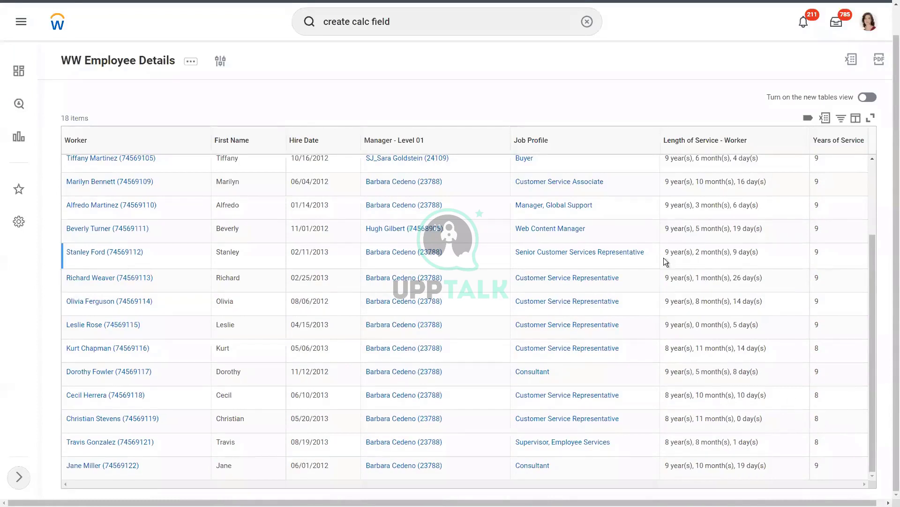
pyautogui.doubleClick(817, 253)
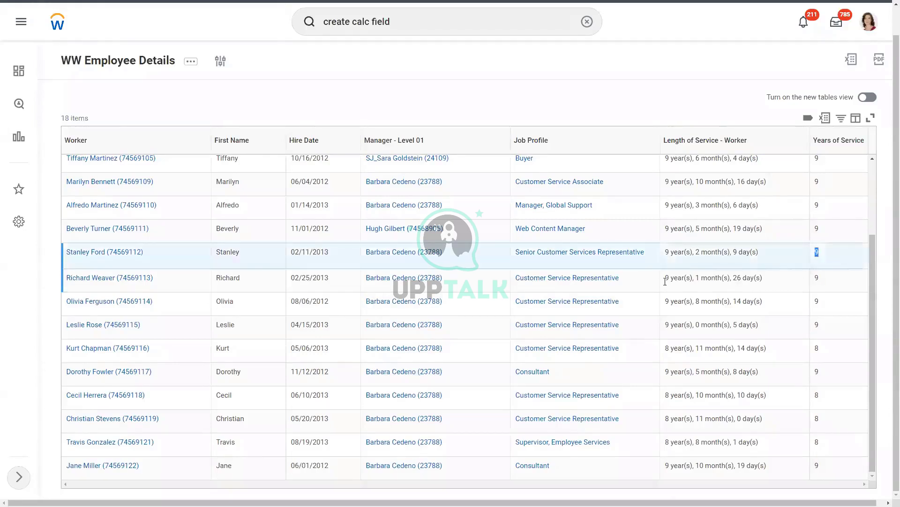
pyautogui.doubleClick(817, 278)
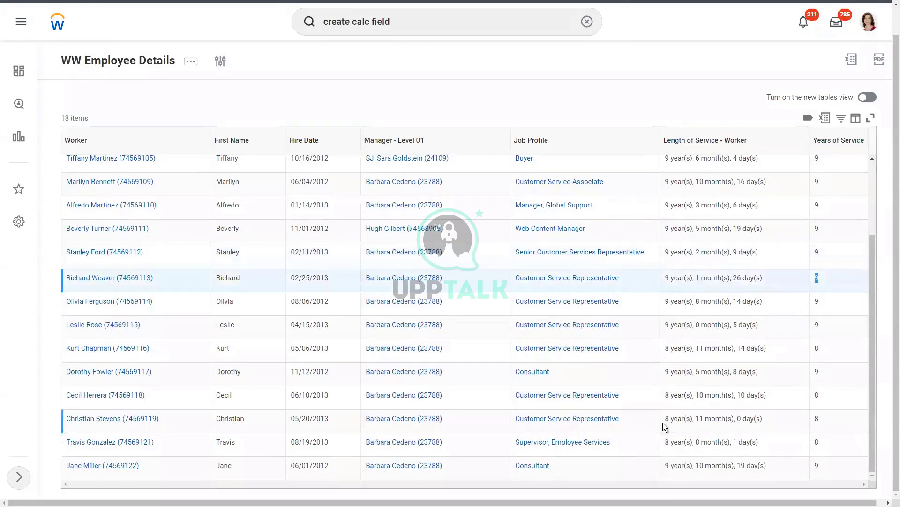
pyautogui.click(817, 419)
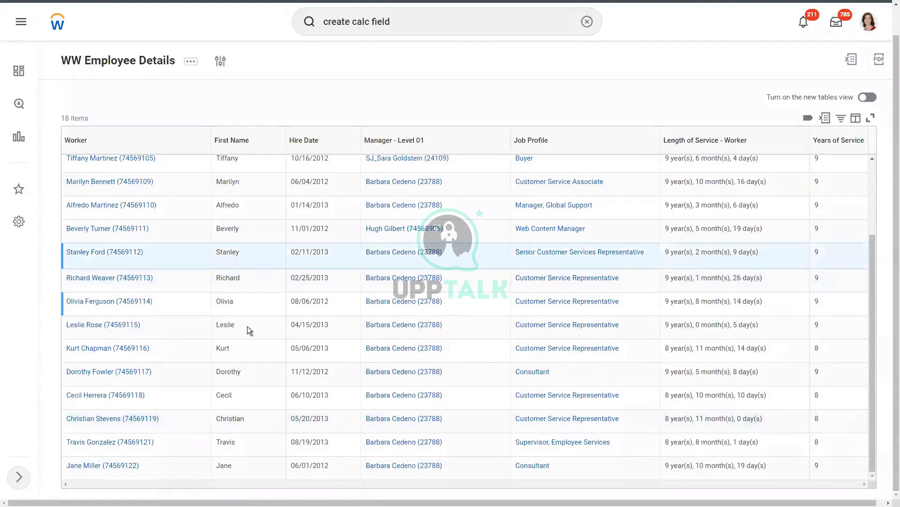
pyautogui.scroll(3, 297, 339)
pyautogui.scroll(1, 440, 344)
pyautogui.scroll(-4, 441, 346)
pyautogui.scroll(3, 749, 394)
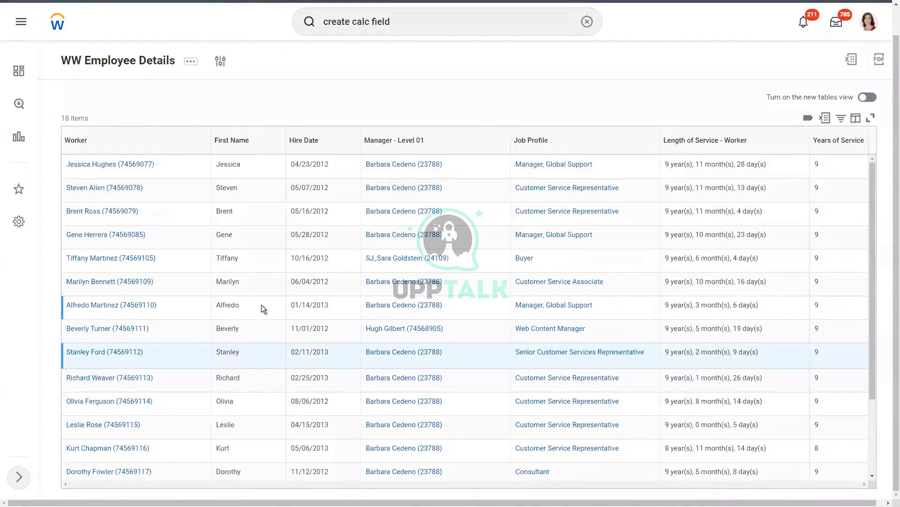
pyautogui.scroll(1, 274, 263)
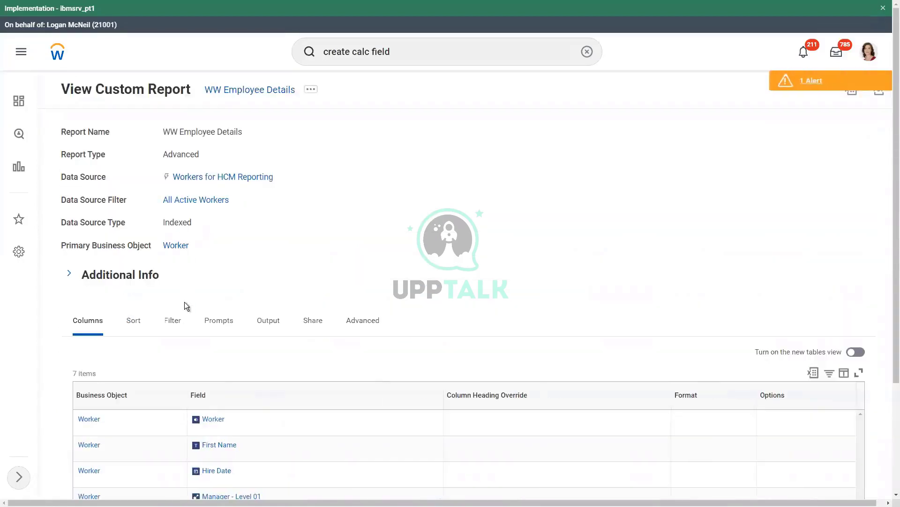
# Step: Examine the operator and comparison value of the instance filter condition in the WW Employee Details report definition
pyautogui.click(175, 327)
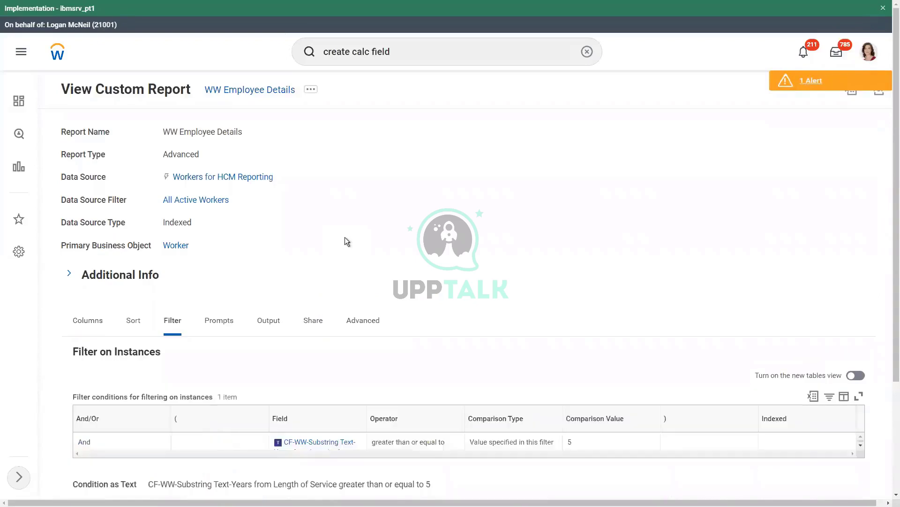
pyautogui.scroll(-1, 344, 237)
pyautogui.scroll(-1, 345, 237)
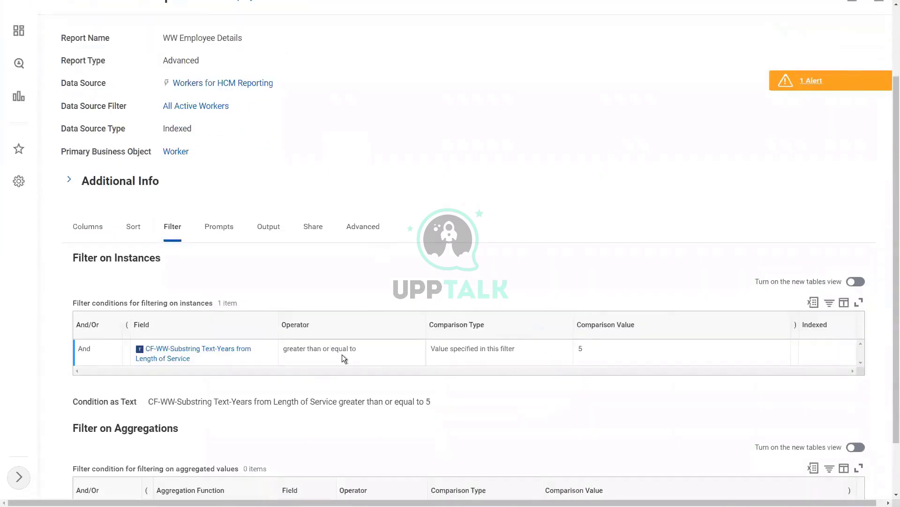
pyautogui.doubleClick(577, 349)
pyautogui.click(522, 170)
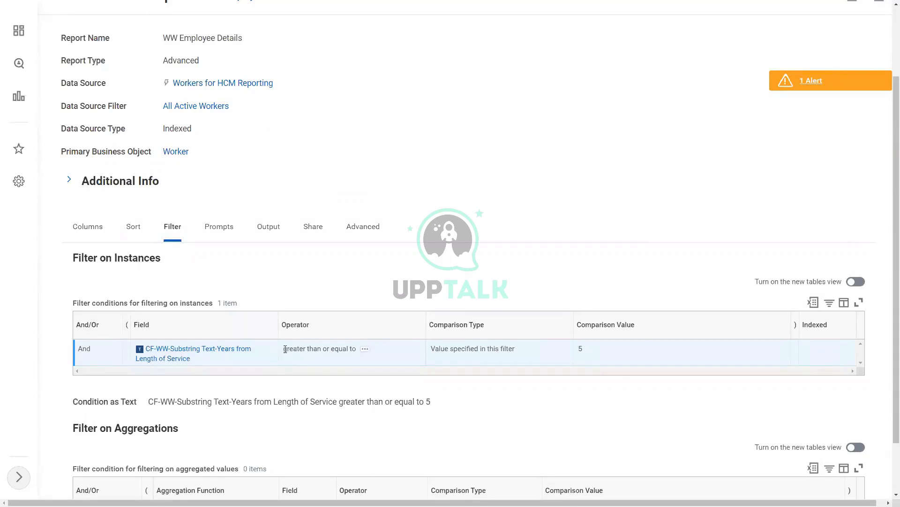
pyautogui.moveTo(282, 348); pyautogui.dragTo(357, 348)
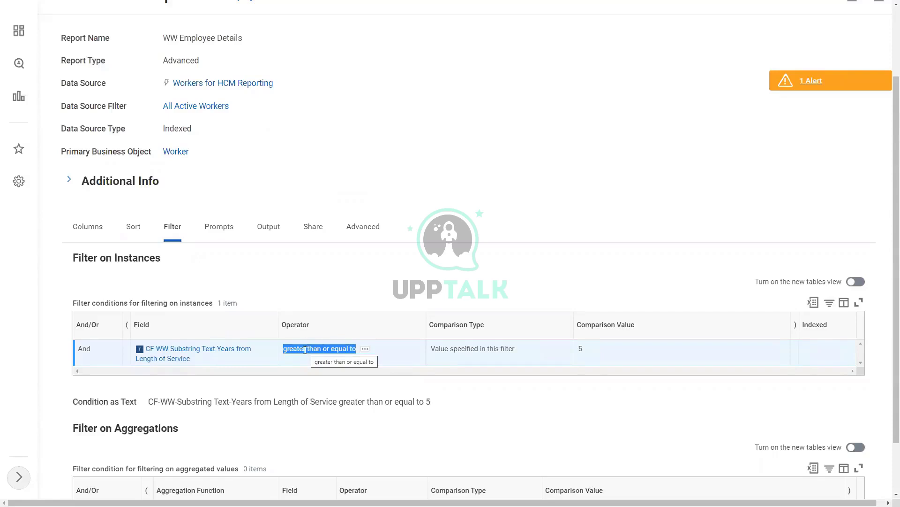
pyautogui.click(305, 350)
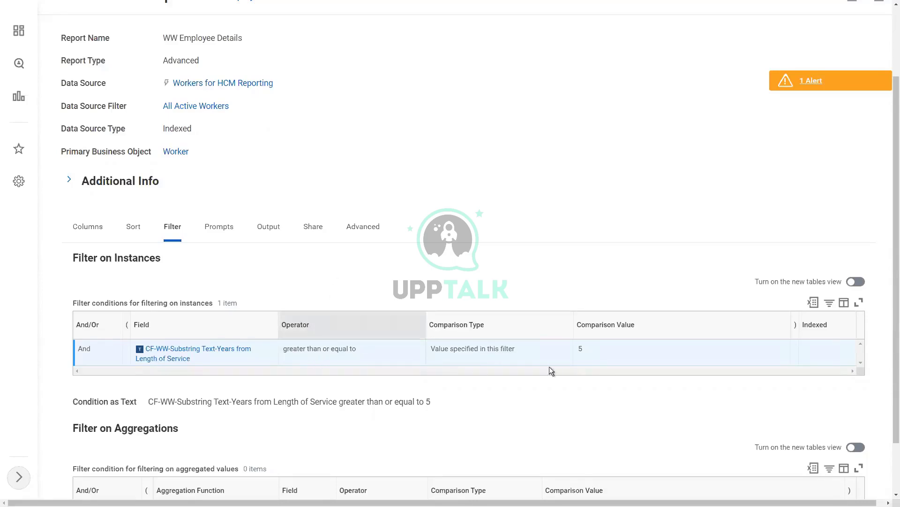
pyautogui.click(435, 284)
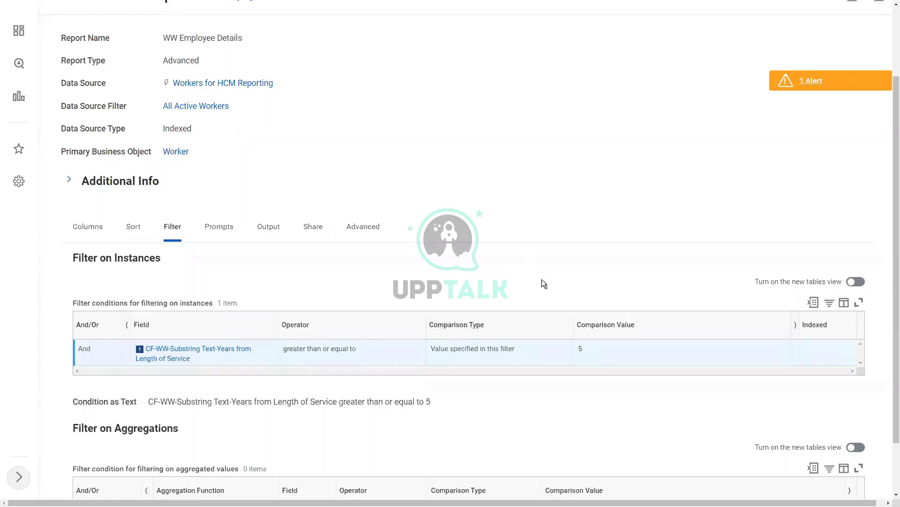
pyautogui.doubleClick(584, 350)
pyautogui.doubleClick(582, 349)
pyautogui.click(491, 273)
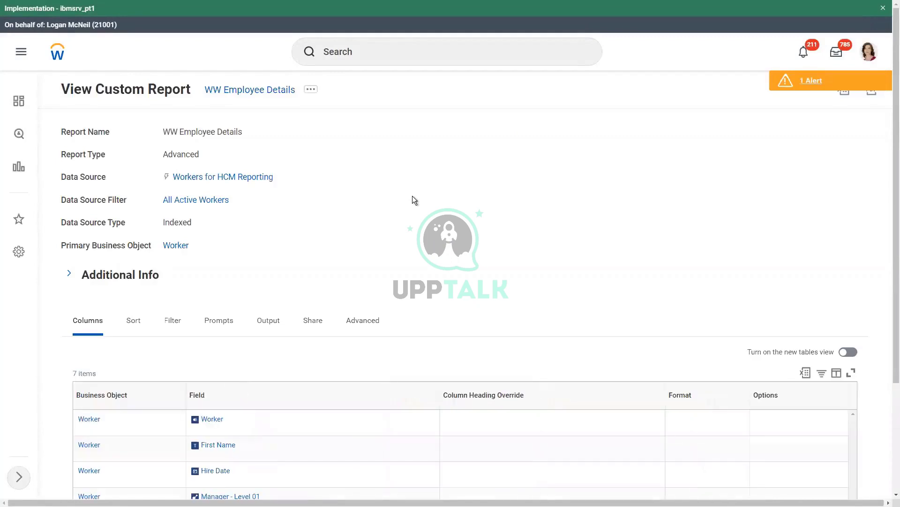
# Step: Review the instance and aggregation filters of the WW Employee Details report definition again
pyautogui.click(173, 320)
pyautogui.click(567, 449)
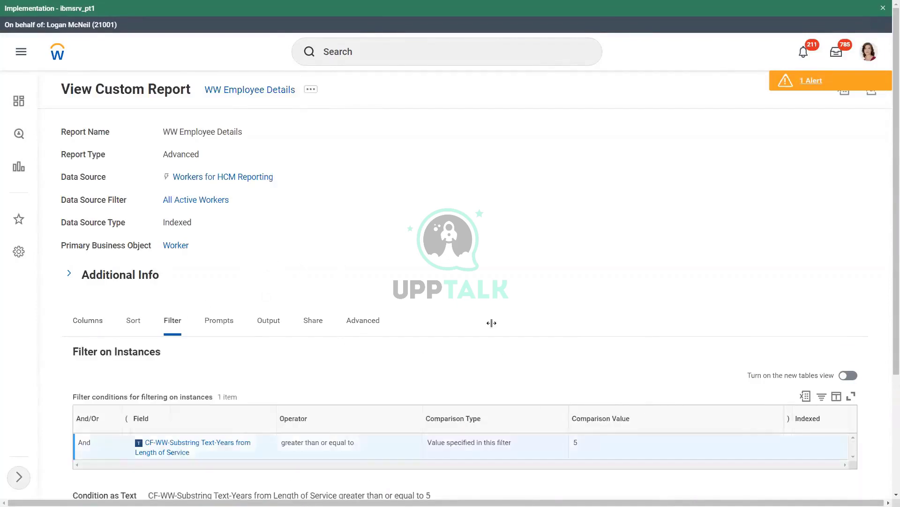
pyautogui.scroll(-2, 466, 232)
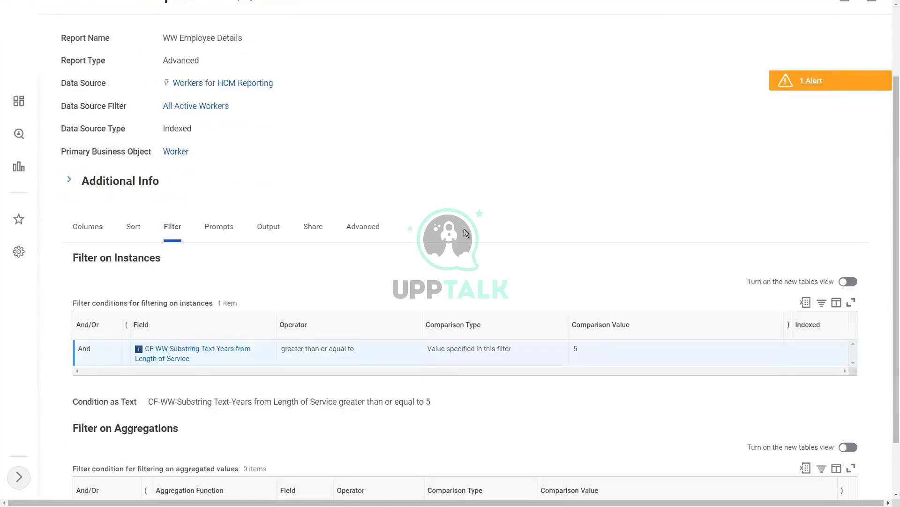
pyautogui.scroll(-1, 466, 233)
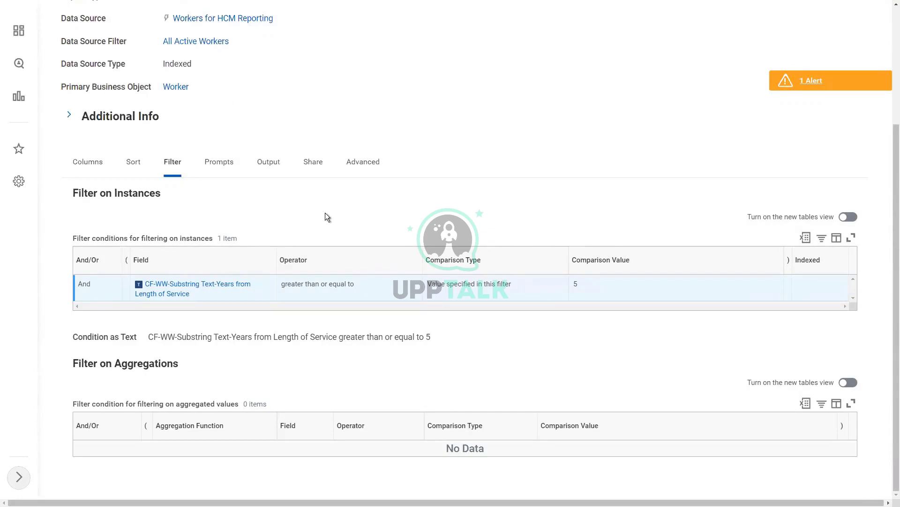
# Step: Switch to Notepad++ and examine the requirement to find workers with more than 5 years of service
pyautogui.moveTo(199, 295)
pyautogui.hotkey('alt', 'Tab')
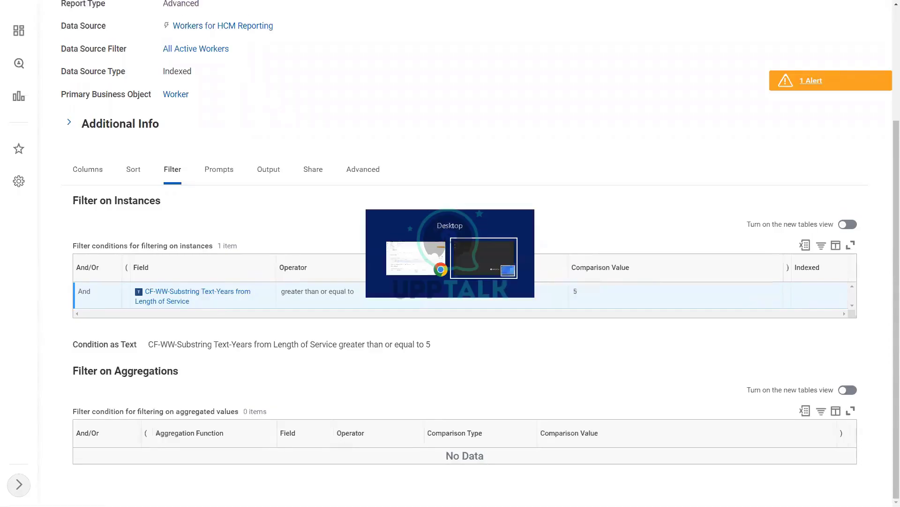
pyautogui.hotkey('alt', 'Tab')
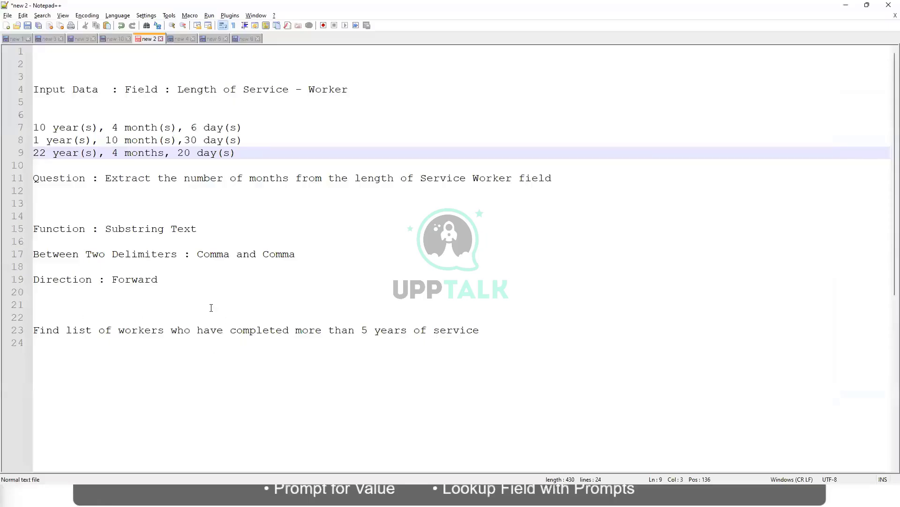
pyautogui.click(203, 297)
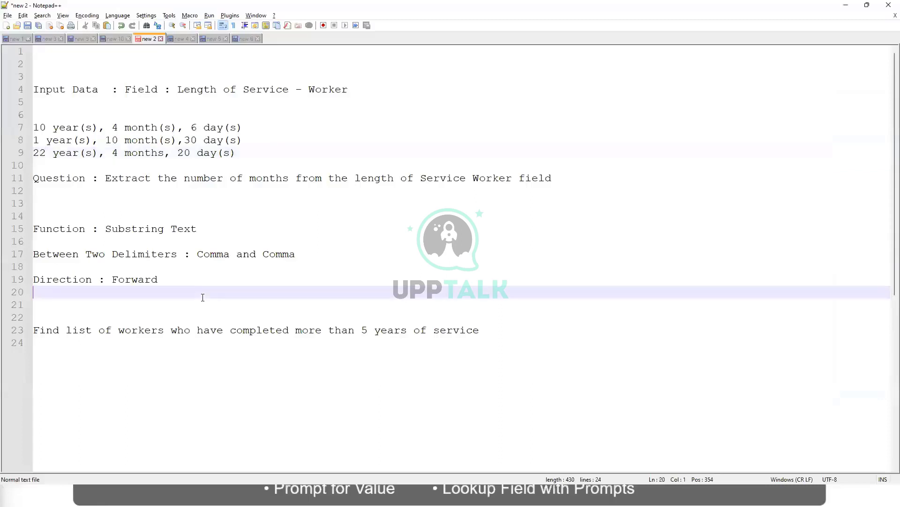
pyautogui.click(127, 328)
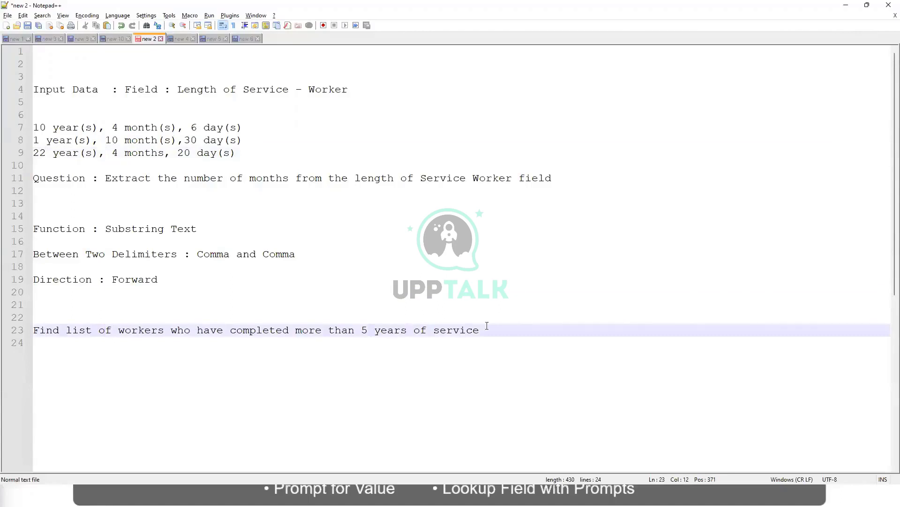
pyautogui.moveTo(485, 329); pyautogui.dragTo(27, 337)
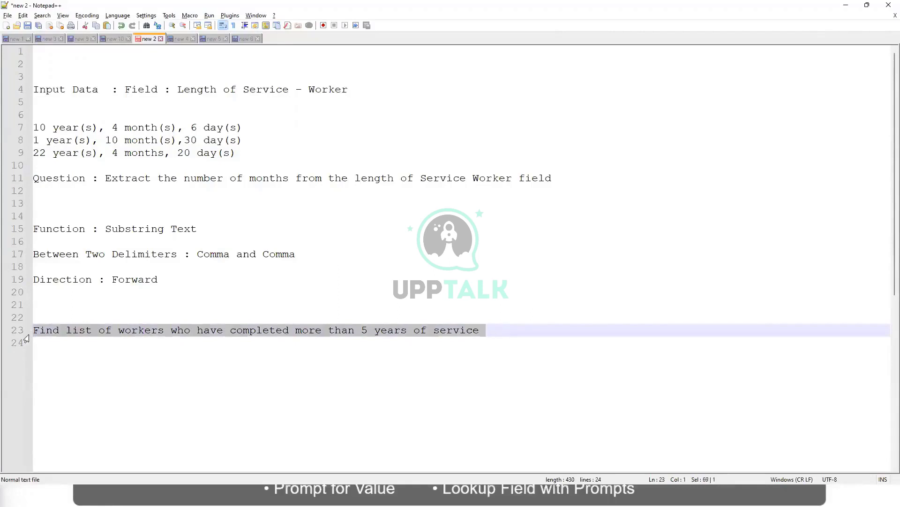
# Step: Below the 5-years-of-service requirement, leave a few blank lines and list the numbers 1 to 11, one per line
pyautogui.click(35, 352)
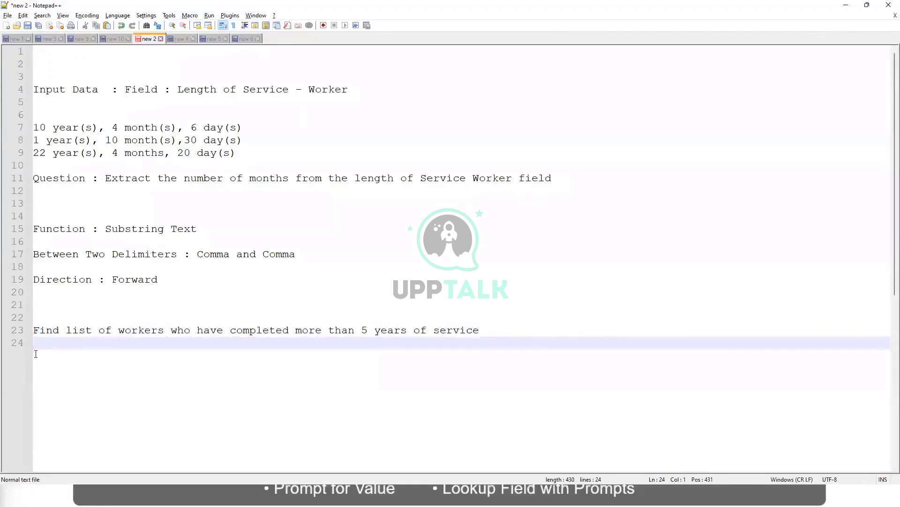
pyautogui.press('Return')
pyautogui.press('Return')
pyautogui.press('Return')
pyautogui.press('Return')
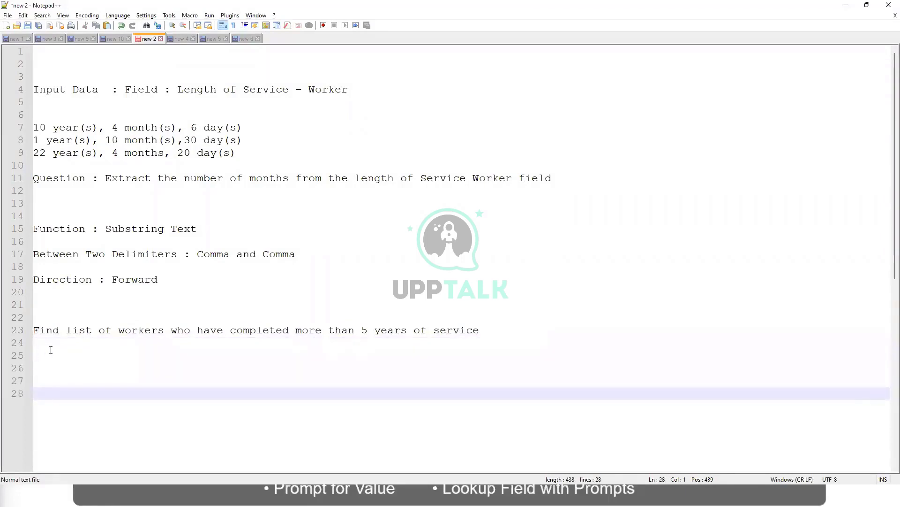
pyautogui.scroll(-3, 51, 348)
pyautogui.press('Up')
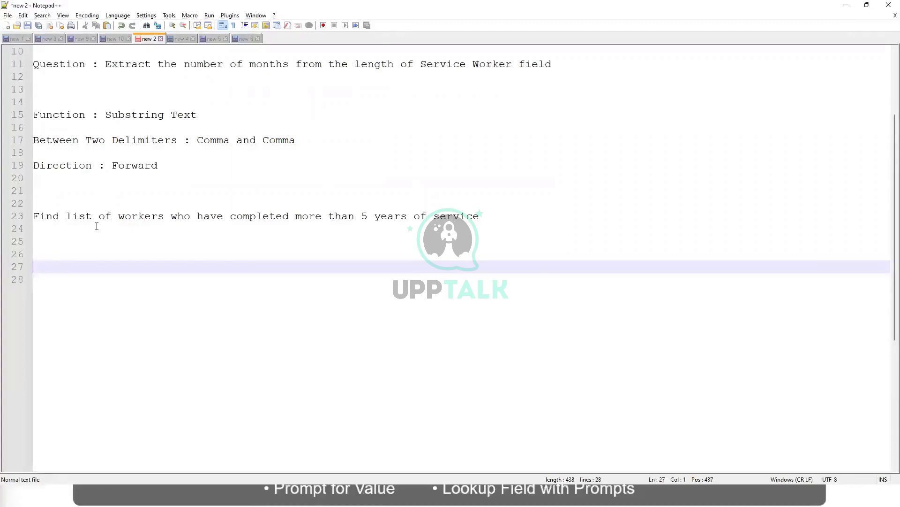
pyautogui.write('1 2 3 4 5 ')
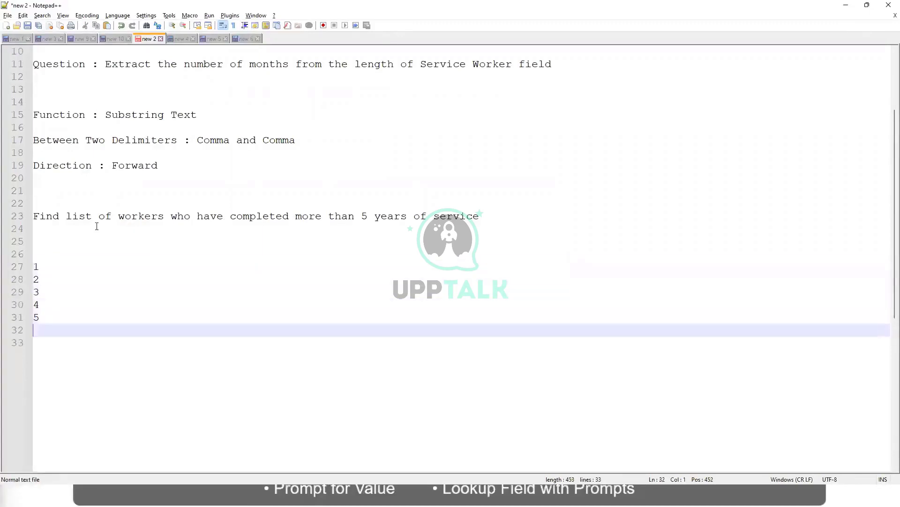
pyautogui.write('6')
pyautogui.press('Return')
pyautogui.write('7')
pyautogui.press('Return')
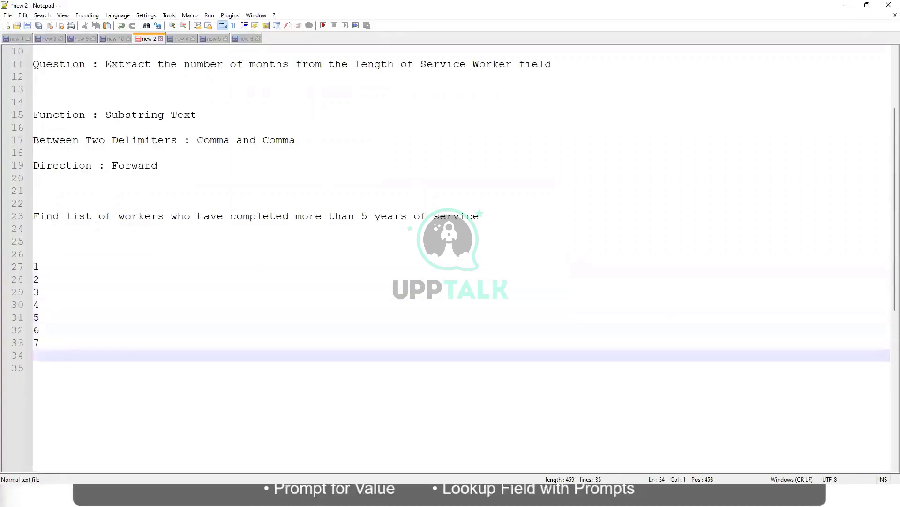
pyautogui.write('8')
pyautogui.press('Return')
pyautogui.write('8')
pyautogui.press('Return')
pyautogui.press('BackSpace')
pyautogui.press('BackSpace')
pyautogui.write('9')
pyautogui.press('Return')
pyautogui.write('10')
pyautogui.press('Return')
pyautogui.write('11')
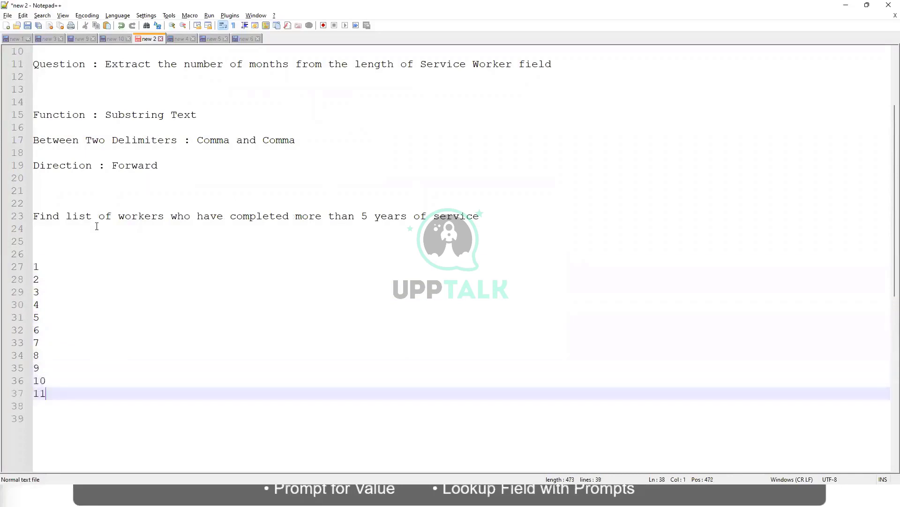
pyautogui.press('Return')
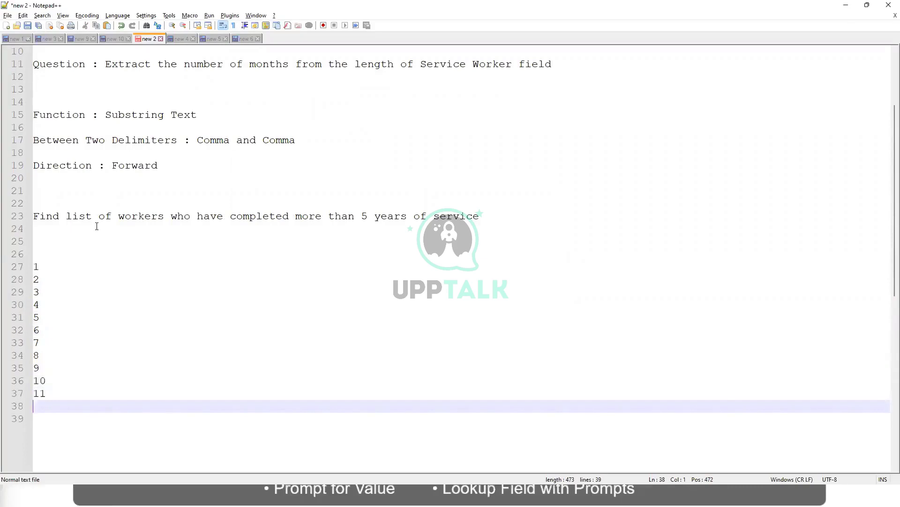
# Step: Rearrange the number list into text sort order, placing 10 and 11 directly after 1 and removing them from the end
pyautogui.click(50, 267)
pyautogui.press('Return')
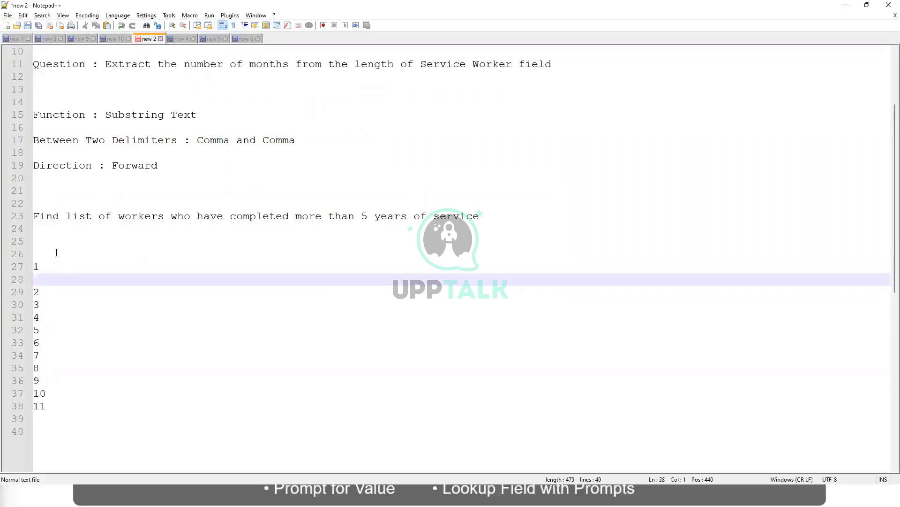
pyautogui.write('10')
pyautogui.press('Return')
pyautogui.write('11')
pyautogui.click(42, 417)
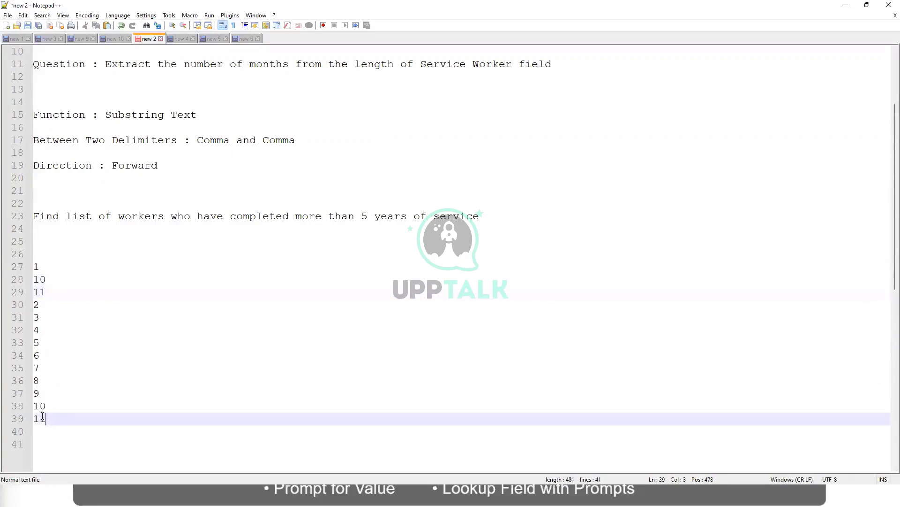
pyautogui.moveTo(42, 417); pyautogui.dragTo(30, 404)
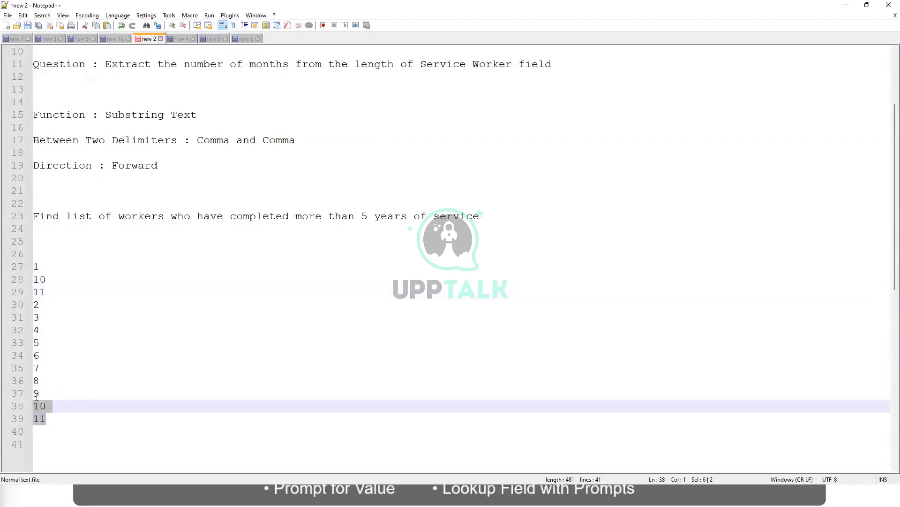
pyautogui.press('Delete')
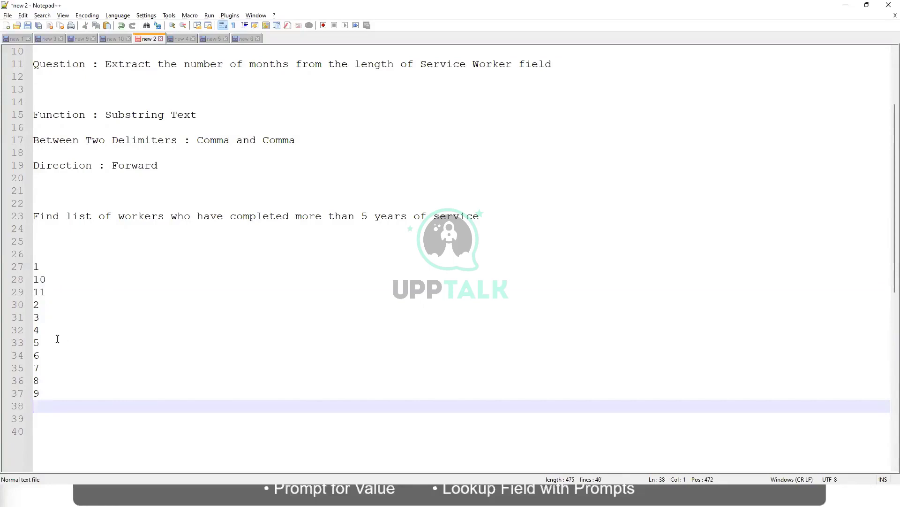
# Step: Add a trailing space after the number 5 in the list and draw a red arrow pointing at it
pyautogui.click(46, 341)
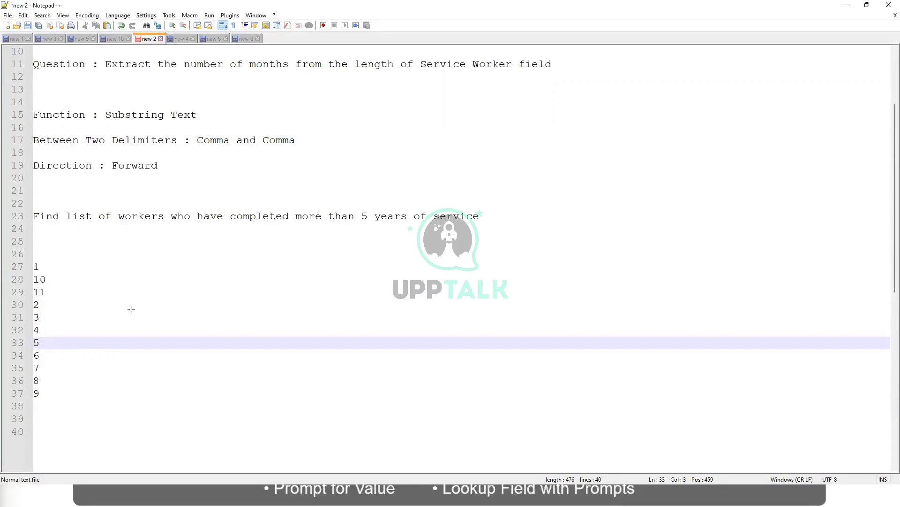
pyautogui.moveTo(204, 342); pyautogui.dragTo(43, 343)
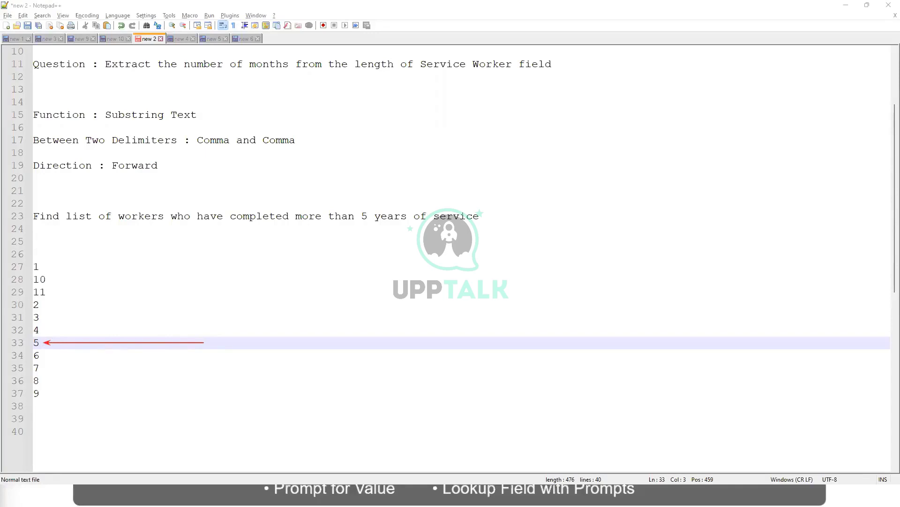
# Step: Remove one blank line above the number list and insert 22 on its own line directly after 2
pyautogui.click(38, 237)
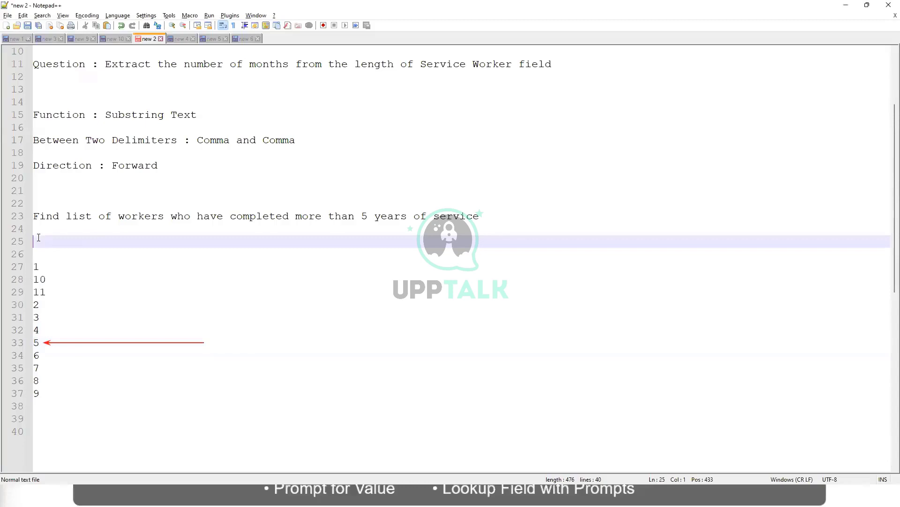
pyautogui.press('Delete')
pyautogui.press('Down')
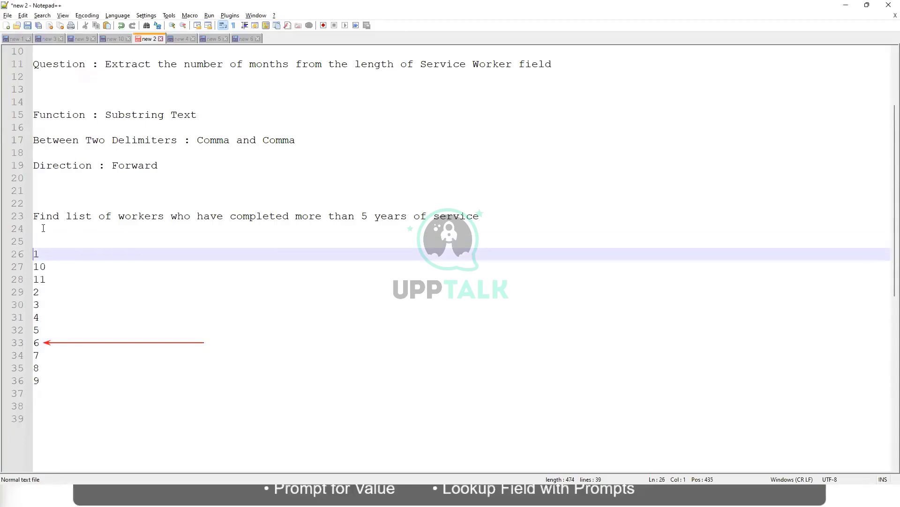
pyautogui.press('Down')
pyautogui.press('Down')
pyautogui.press('Down')
pyautogui.press('Down')
pyautogui.press('Return')
pyautogui.press('Up')
pyautogui.write('22')
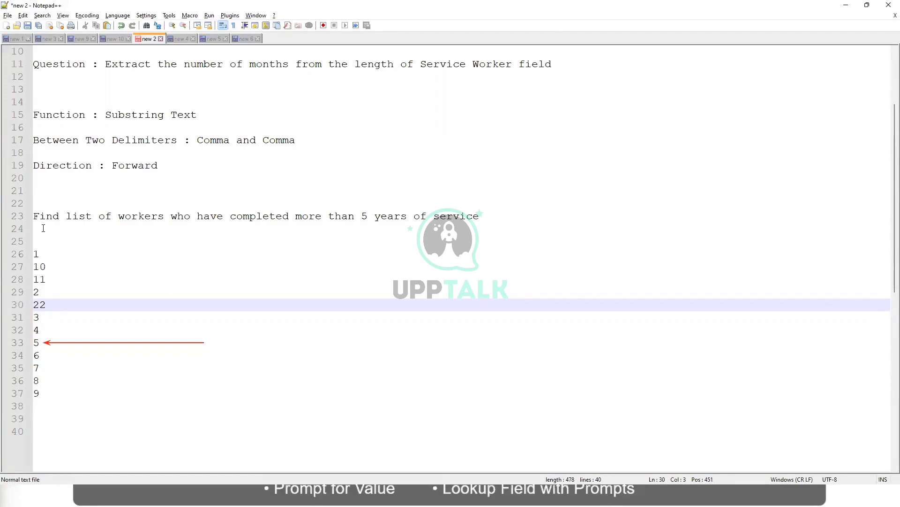
# Step: Highlight the number 22 in the list, then place the cursor at the end of the line with 5
pyautogui.hotkey('shift', 'Left')
pyautogui.hotkey('shift', 'Left')
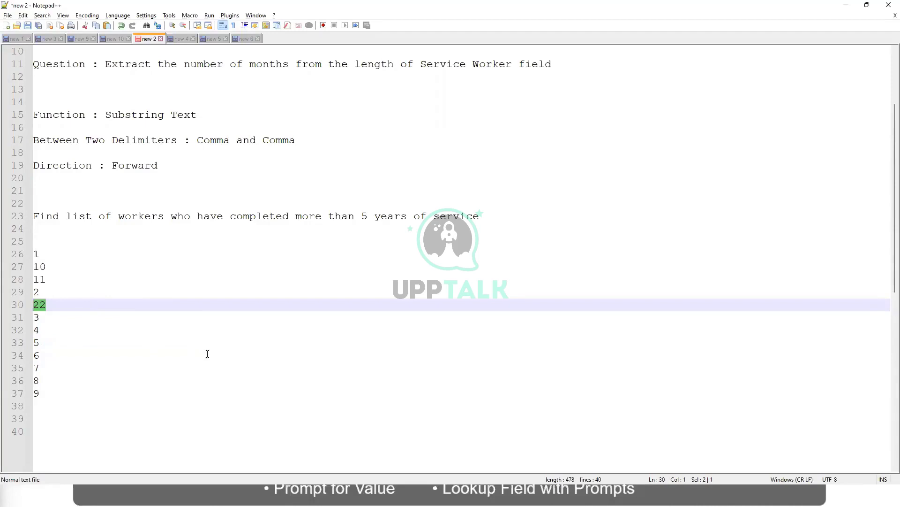
pyautogui.click(47, 343)
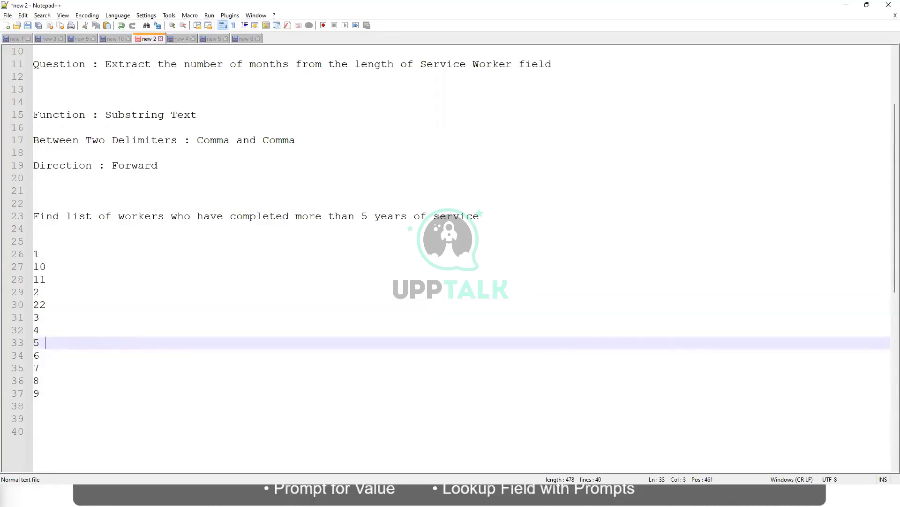